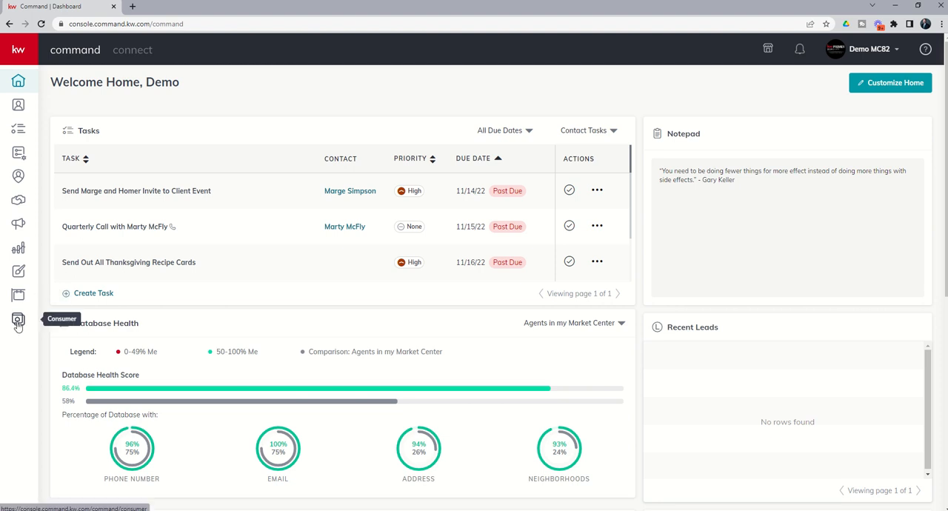
Start a new Consumer page as a lead-generation landing page
click(18, 324)
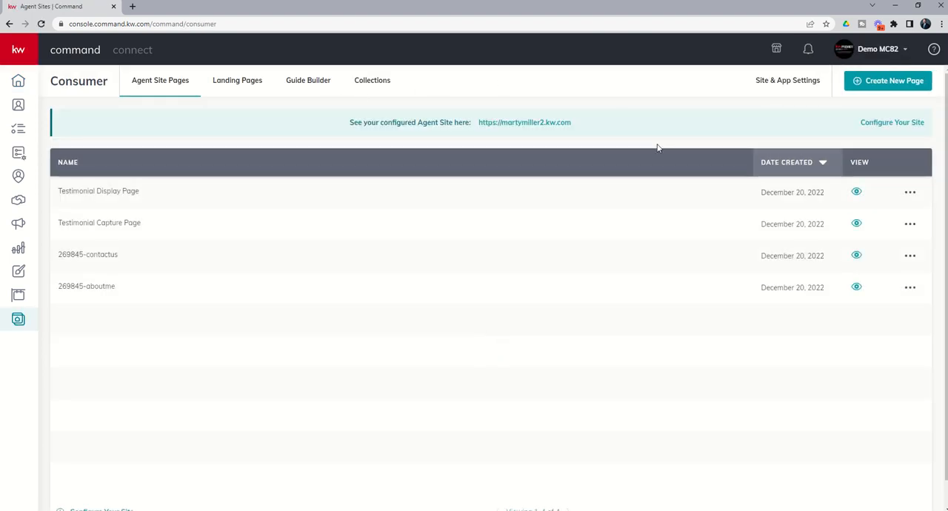
click(896, 88)
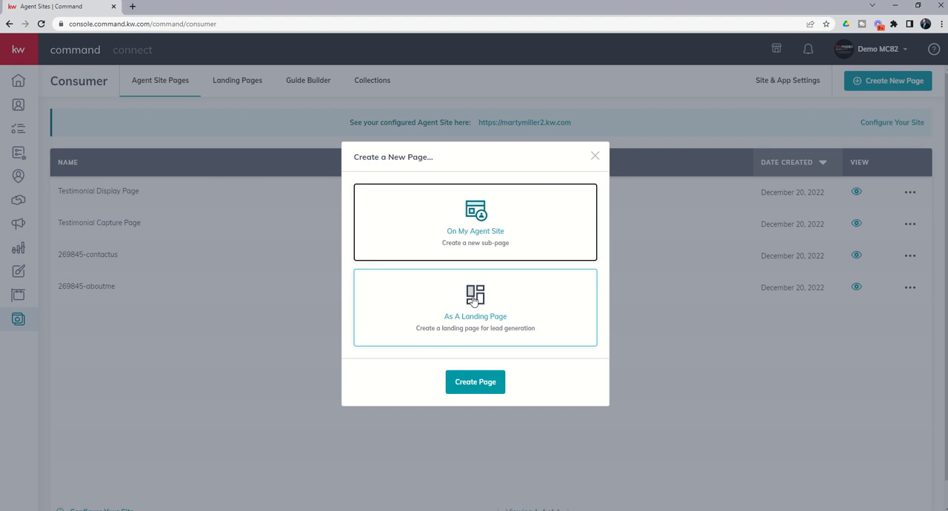
click(473, 300)
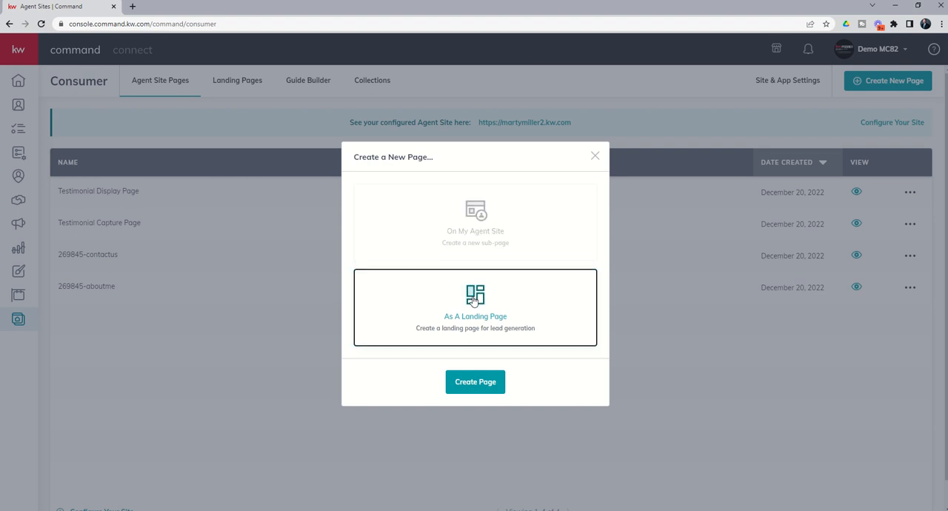
Create the landing page and clear the default title for the open house name
click(467, 384)
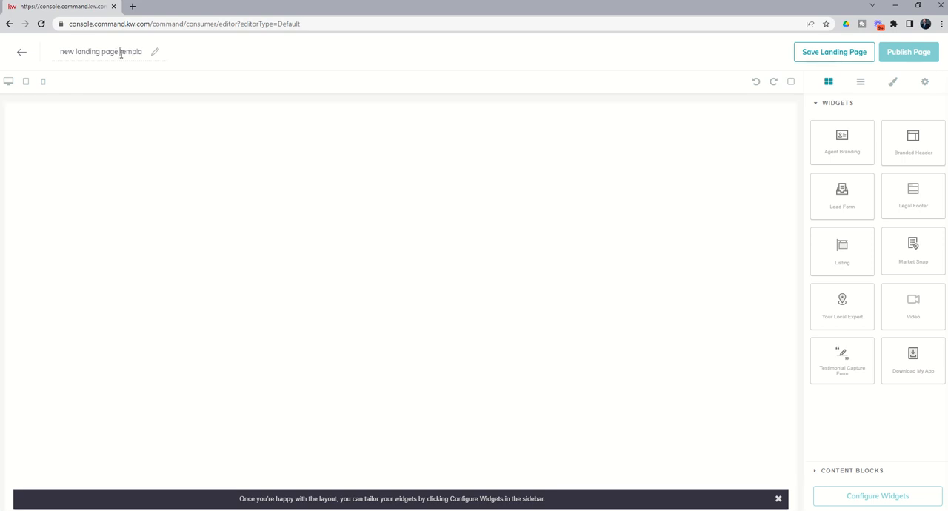
drag(60, 52, 198, 60)
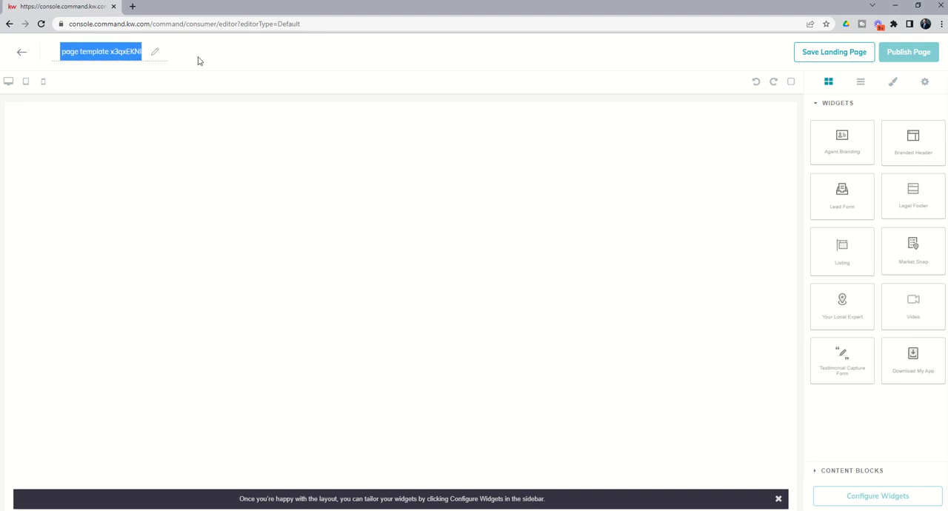
key(BackSpace)
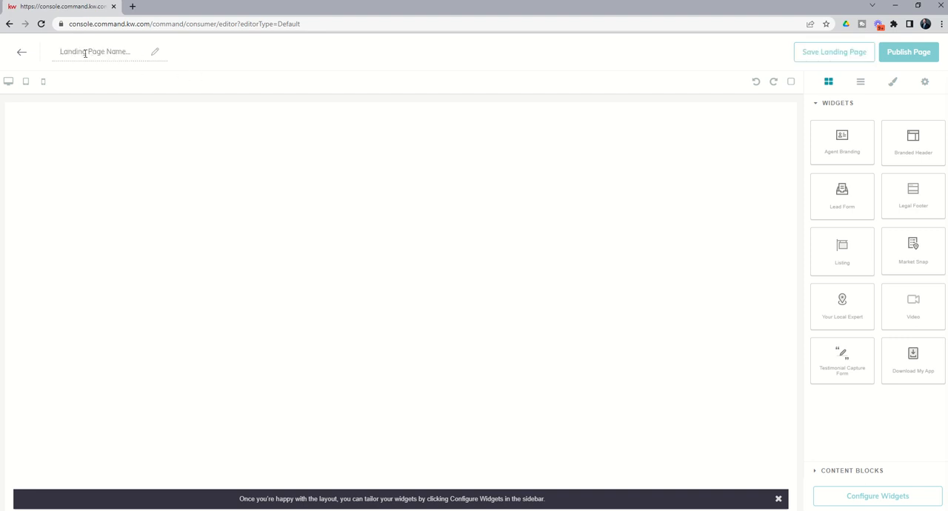
text(Op)
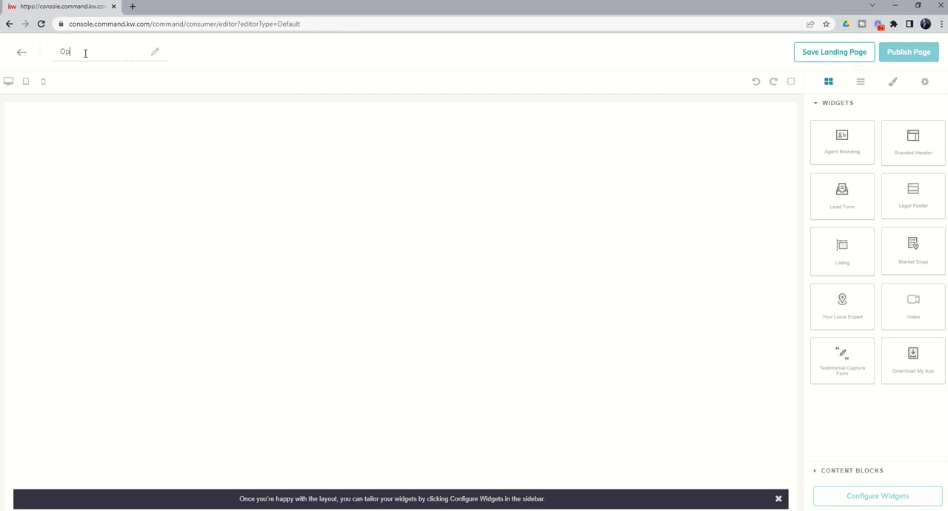
text(en House)
text( 1)
text(-)
text(5-23)
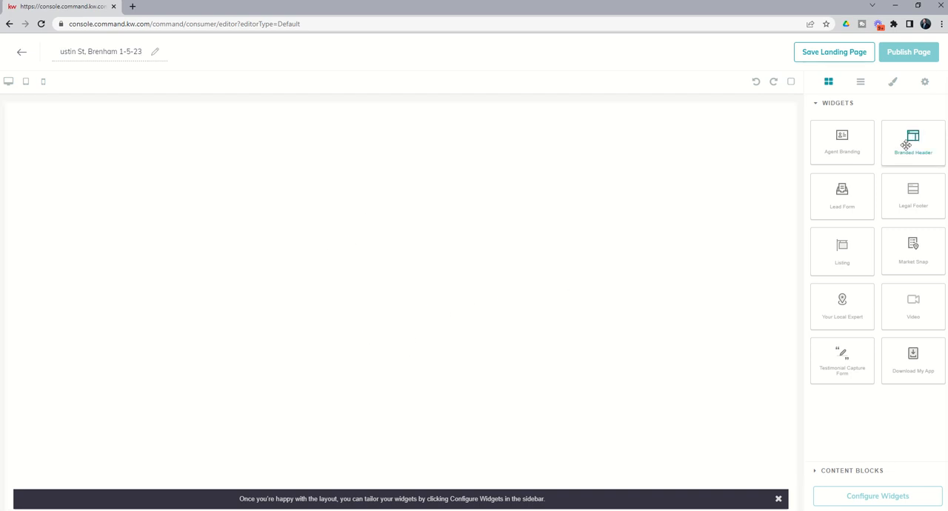
Add a branded header, lead sign-in form and listing section to the canvas
drag(900, 146, 578, 143)
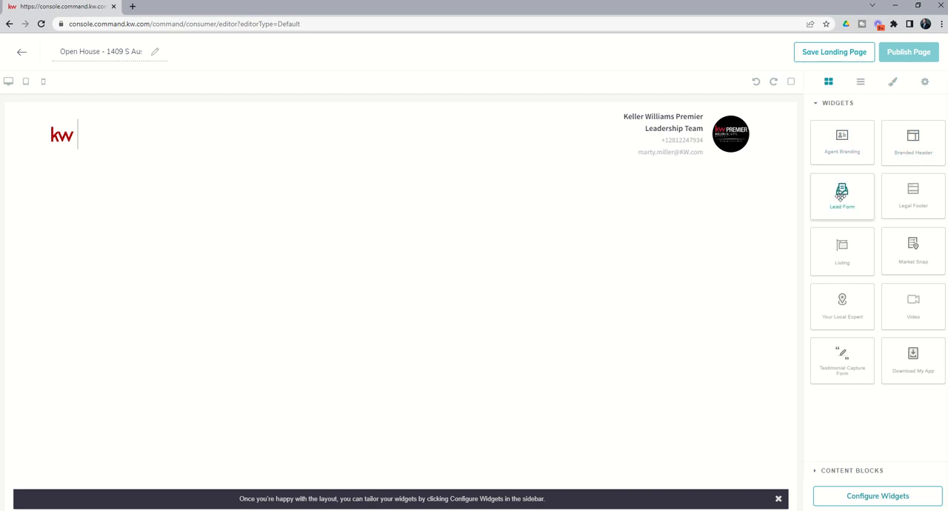
drag(841, 194, 614, 213)
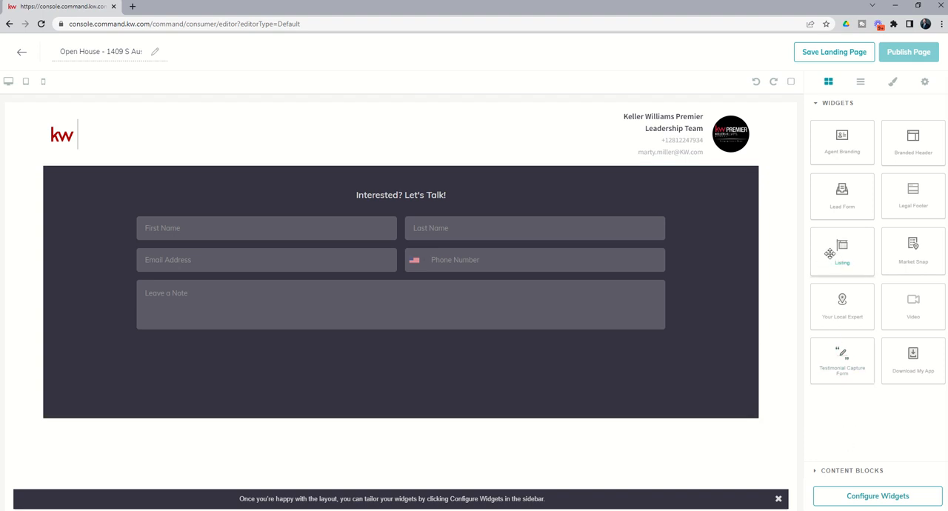
drag(829, 253, 722, 443)
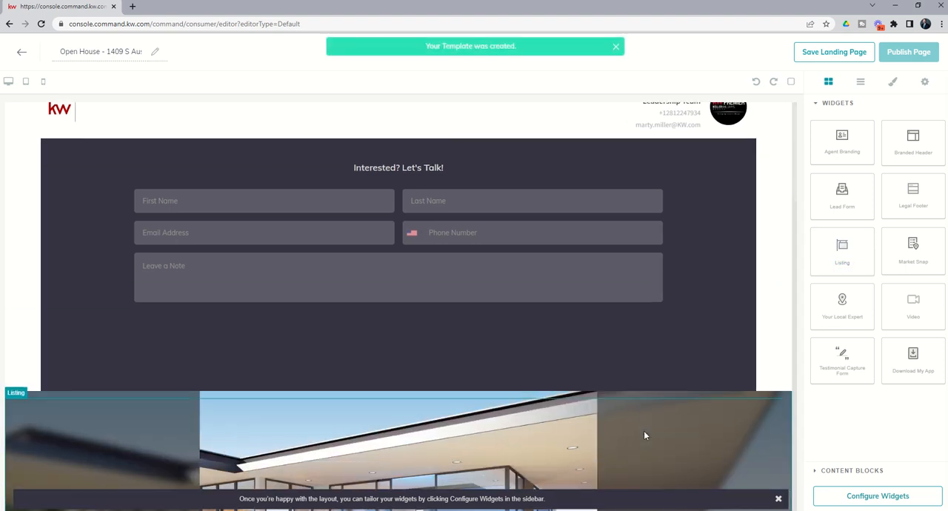
scroll(644, 436, down, 1)
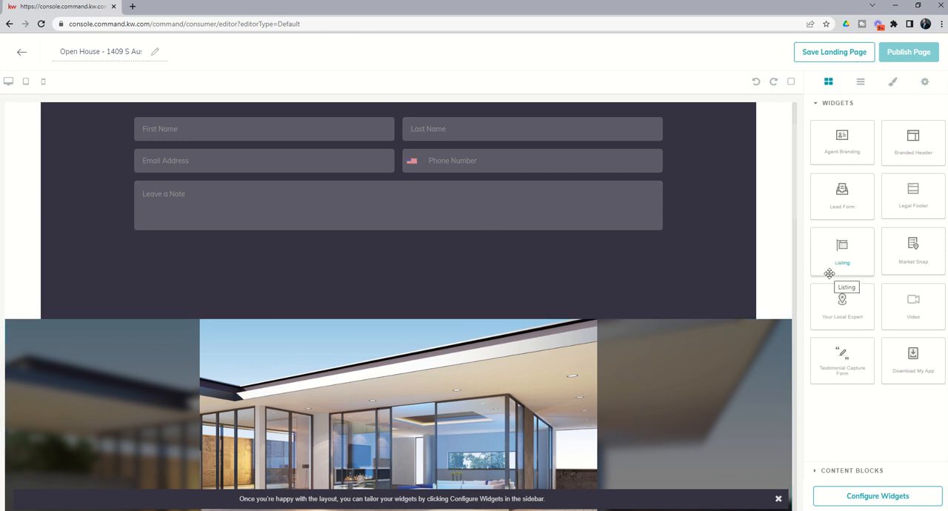
Add the legal footer, removing the misplaced one and placing it below the map
drag(905, 191, 652, 485)
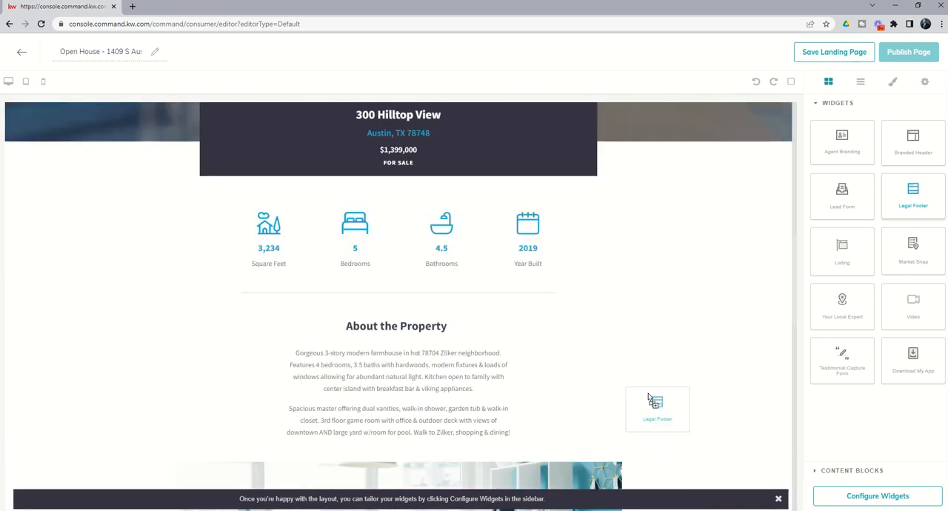
mouse_move(653, 485)
mouse_down()
mouse_move(654, 496)
mouse_move(662, 419)
mouse_up()
scroll(662, 419, down, 2)
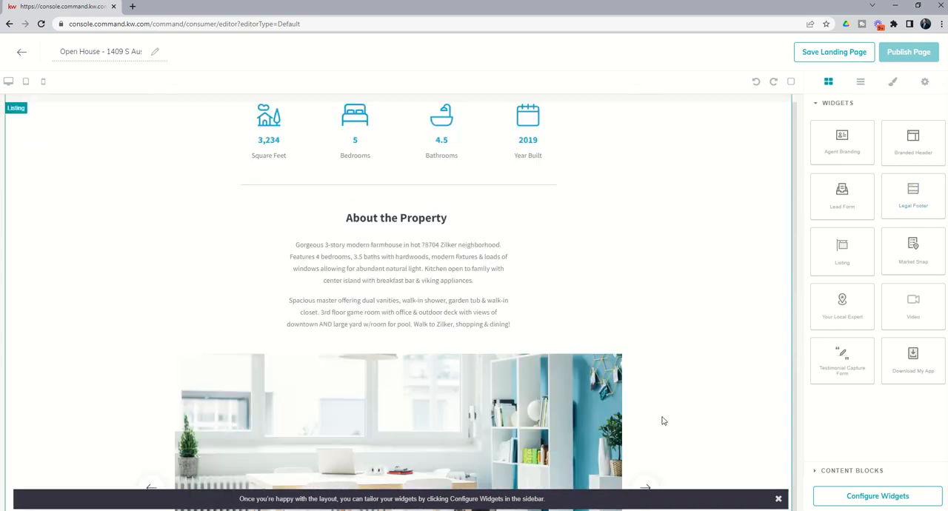
scroll(664, 421, down, 5)
scroll(663, 421, down, 3)
scroll(662, 421, up, 5)
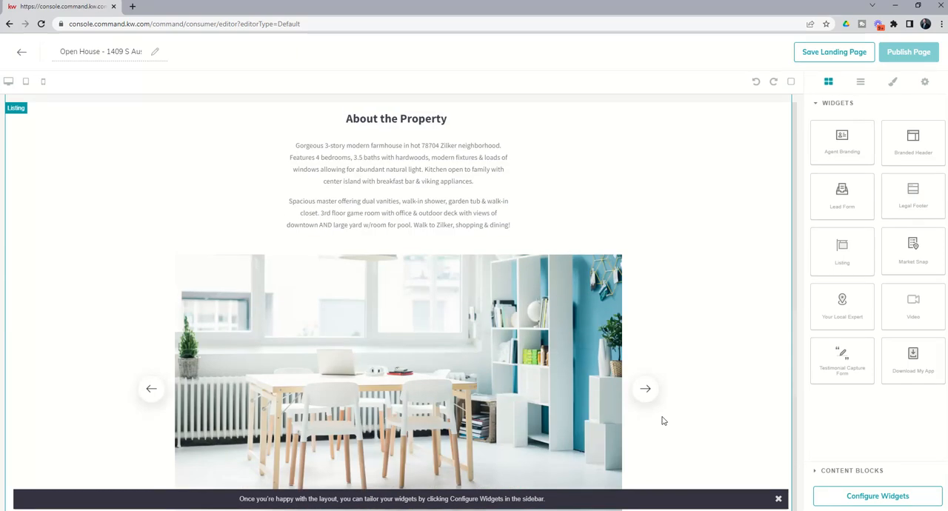
scroll(662, 421, up, 5)
scroll(662, 421, up, 3)
scroll(662, 417, down, 2)
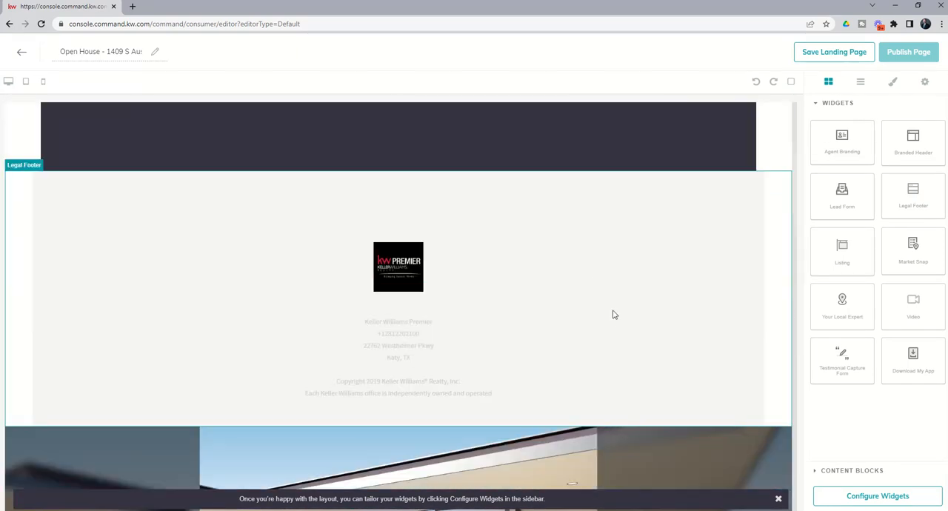
click(782, 168)
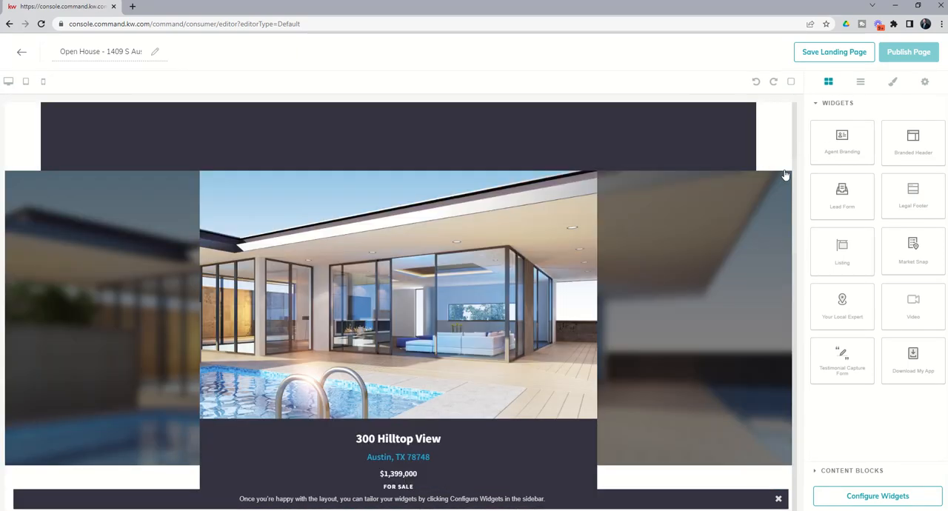
scroll(679, 324, down, 3)
scroll(679, 324, down, 5)
scroll(677, 322, down, 3)
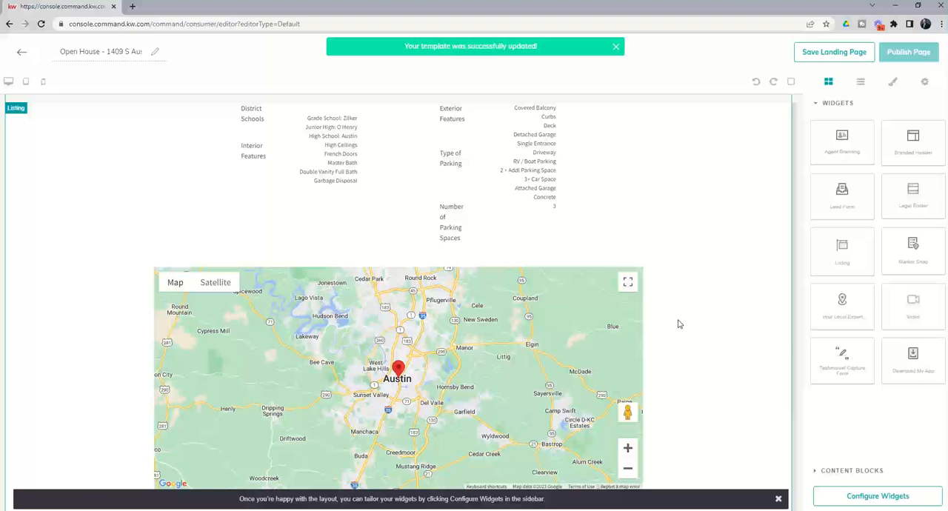
drag(912, 194, 715, 472)
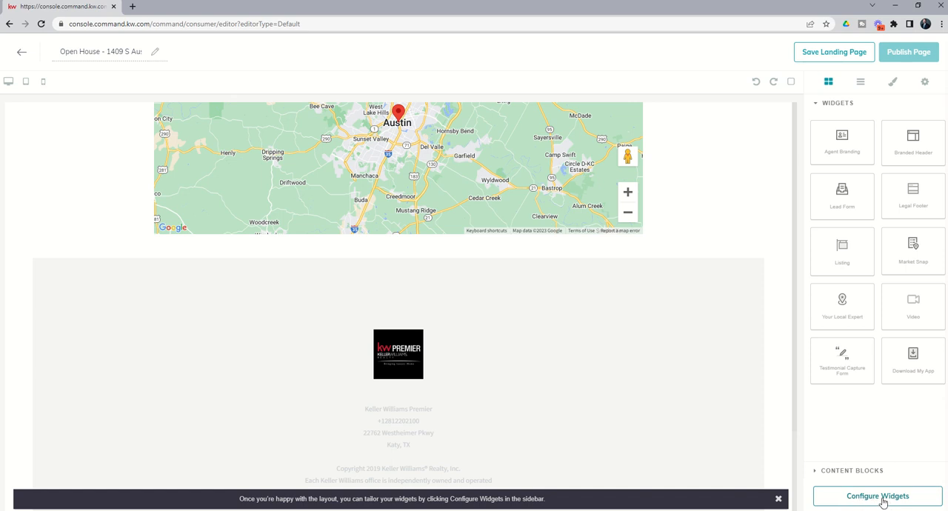
click(883, 502)
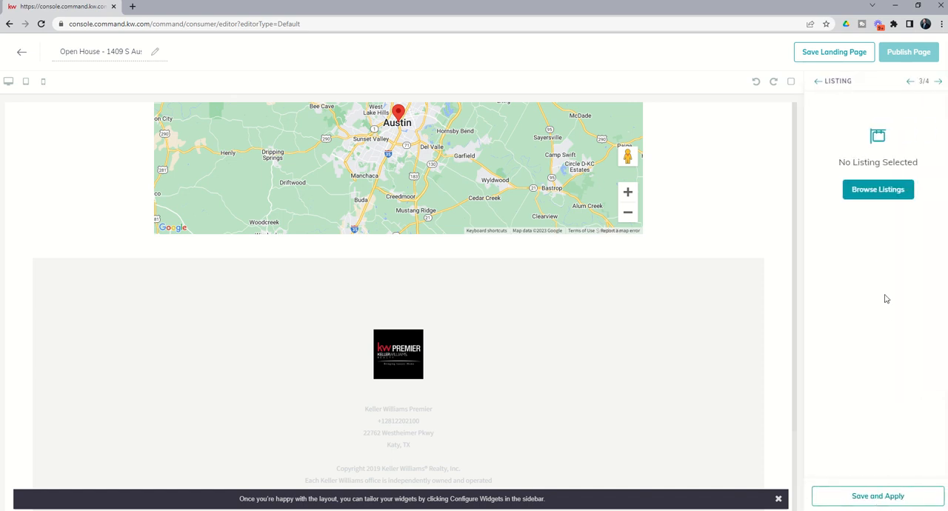
click(817, 81)
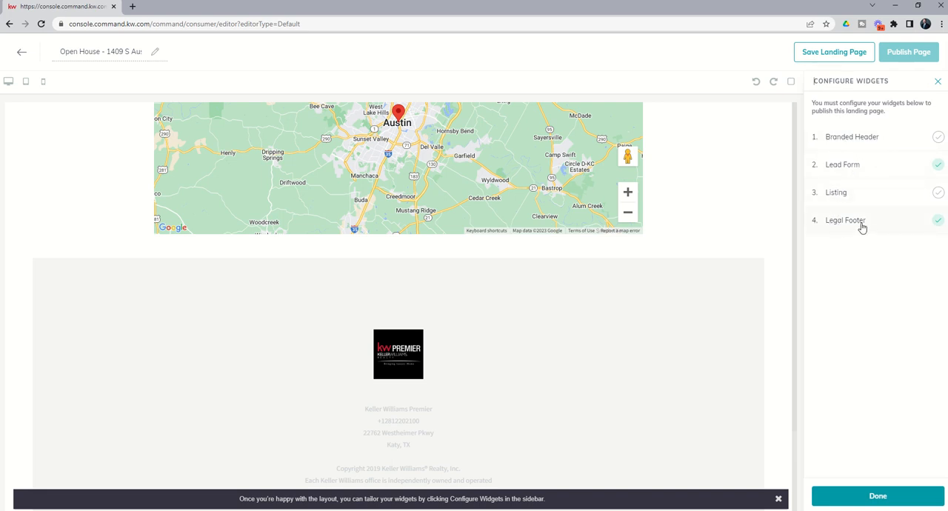
click(866, 143)
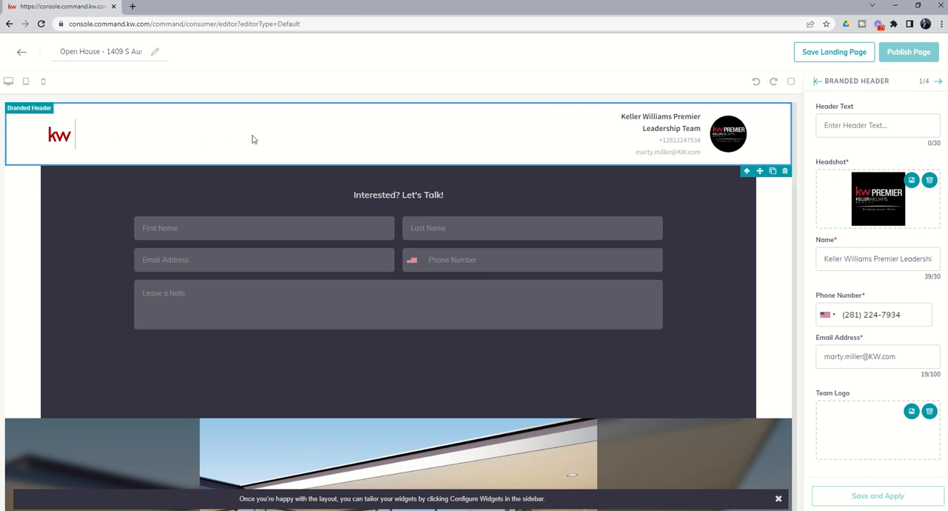
click(893, 124)
text(Welcom)
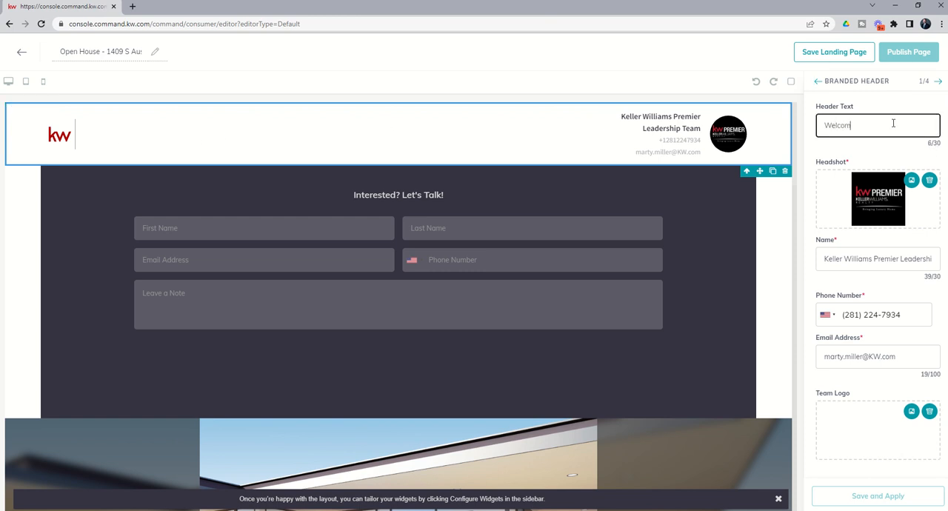
click(910, 125)
key(End)
Set the lead form heading to "Please Sign-In to Our Open House. Thank you!" and apply it
click(937, 82)
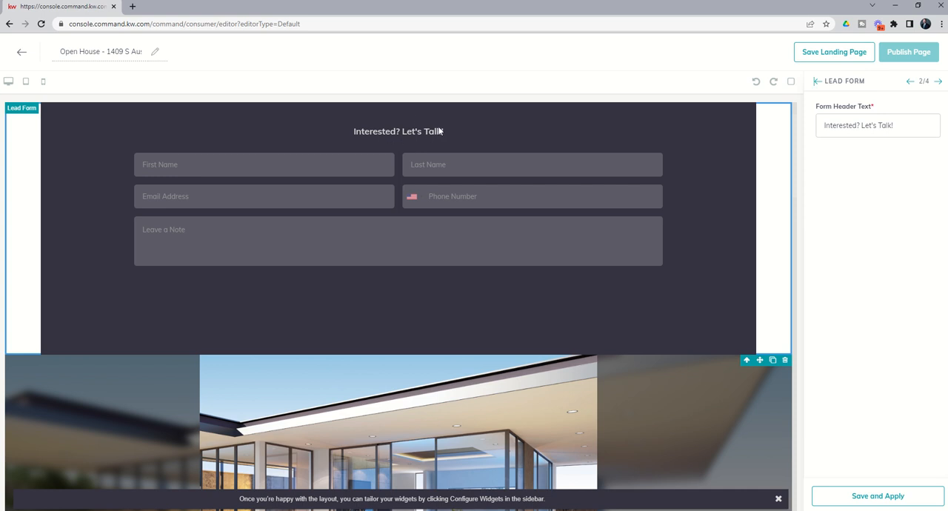
click(887, 124)
key(ctrl+a)
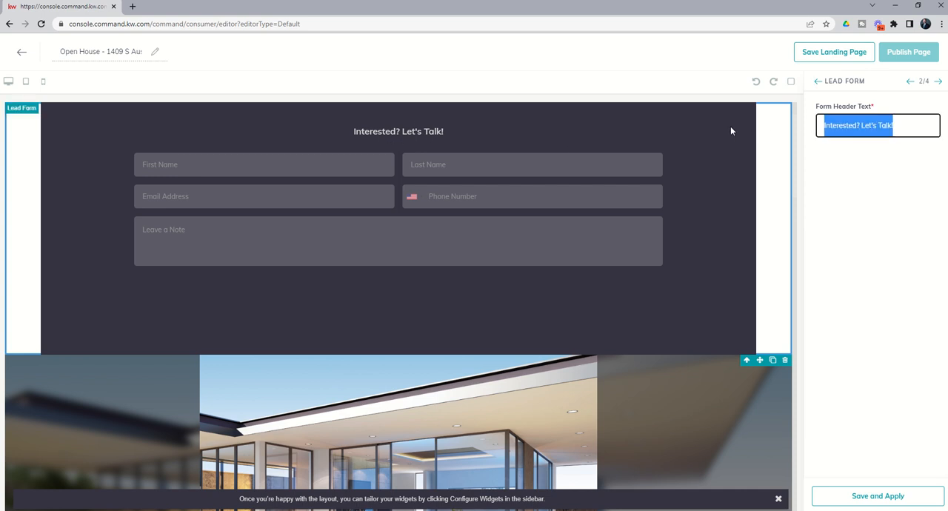
text(Please Sig)
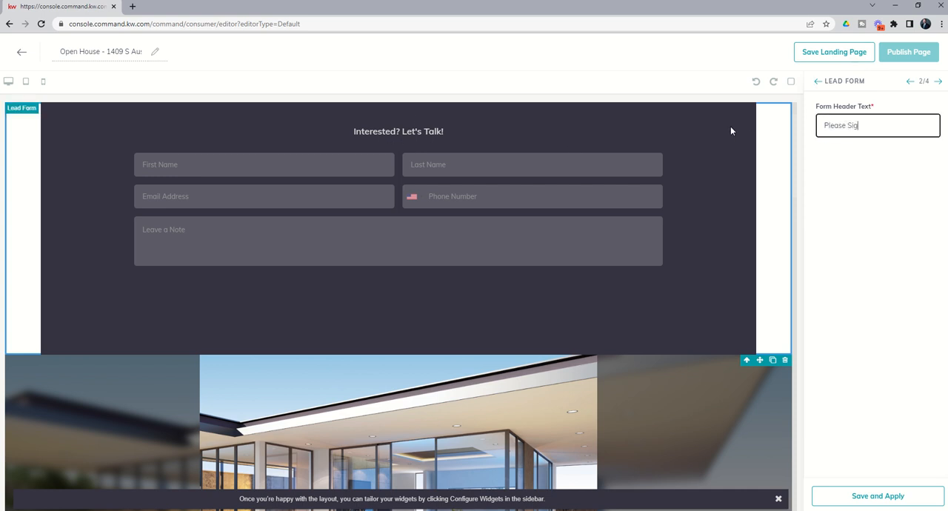
text(n-In to )
text(Our)
text(Open Hou)
text(se. Thank you)
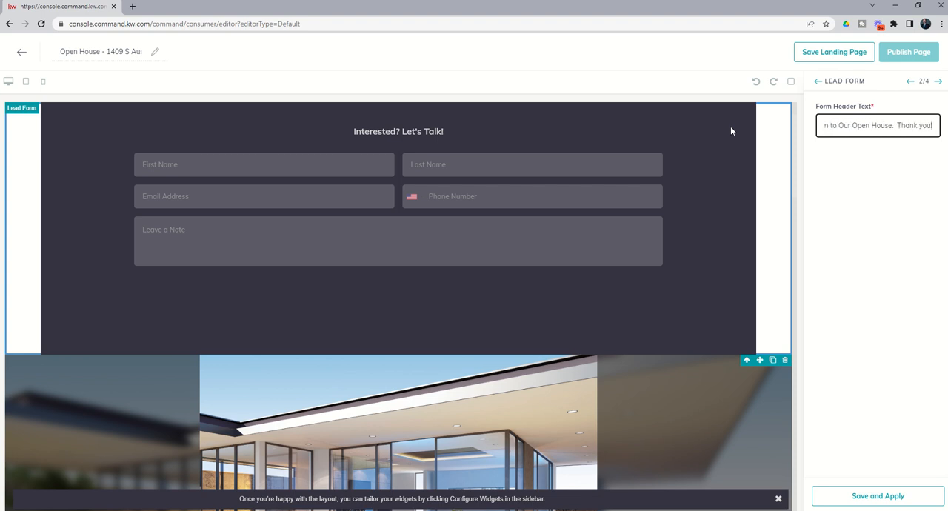
click(861, 498)
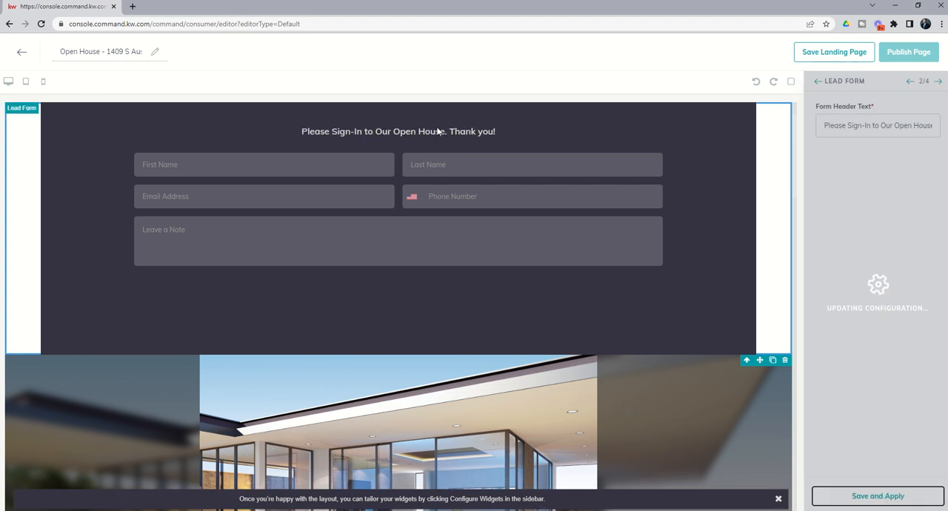
click(937, 82)
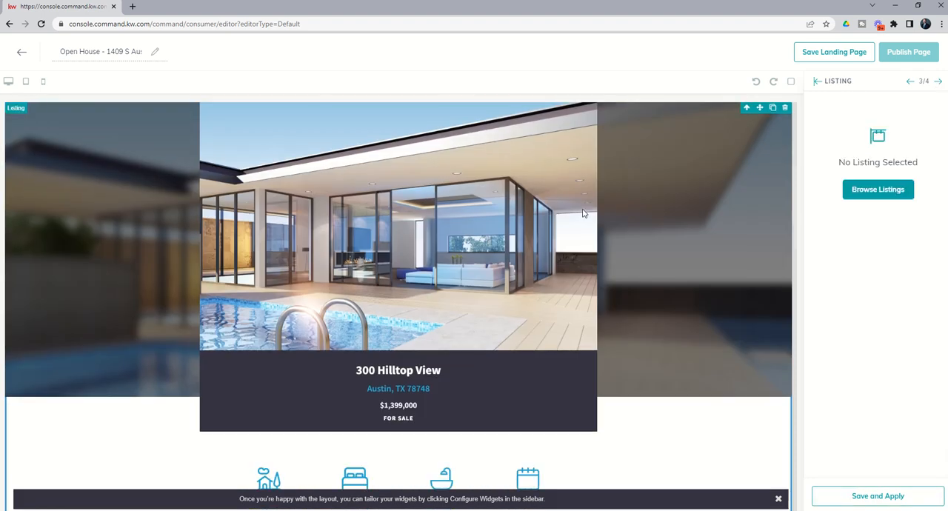
click(871, 191)
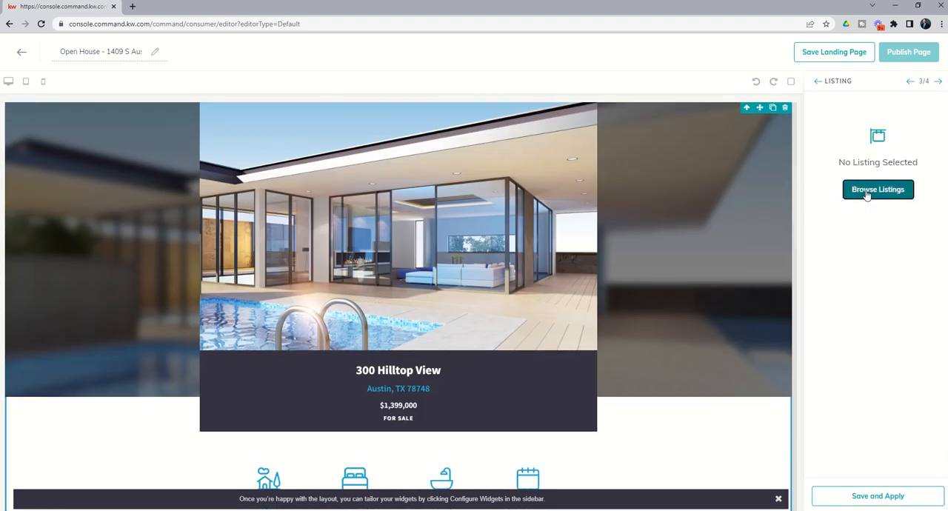
click(598, 86)
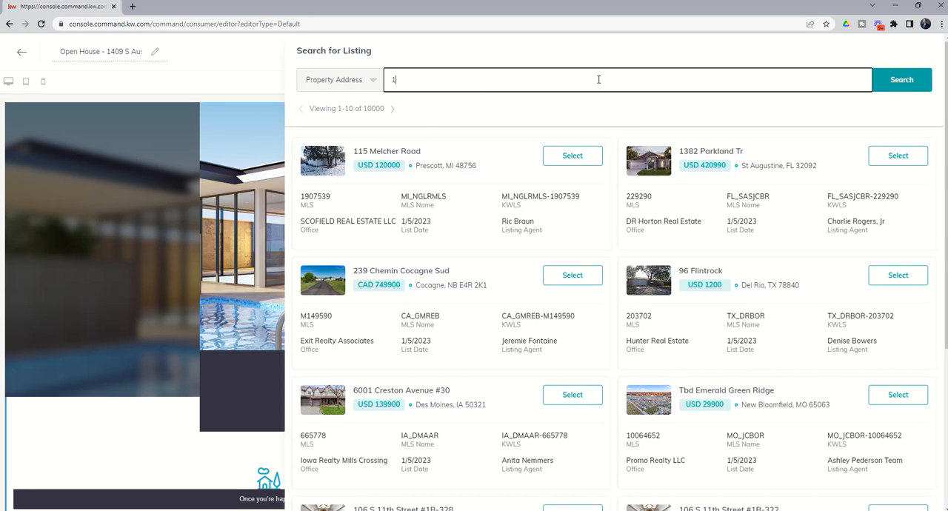
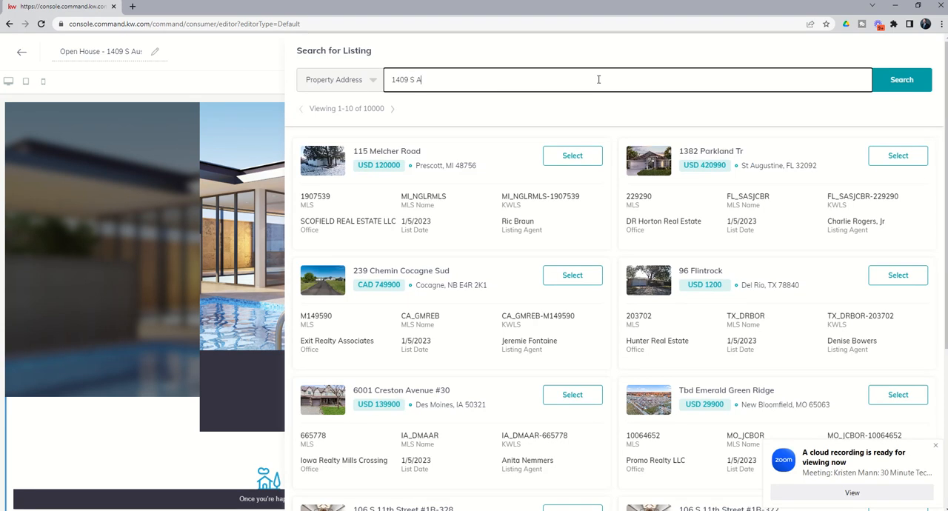
click(935, 446)
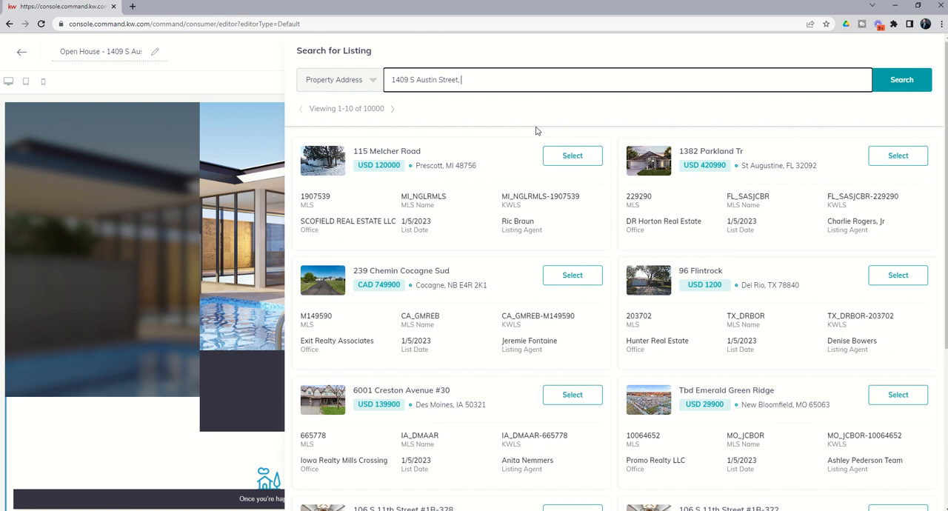
text(Brenham)
key(Return)
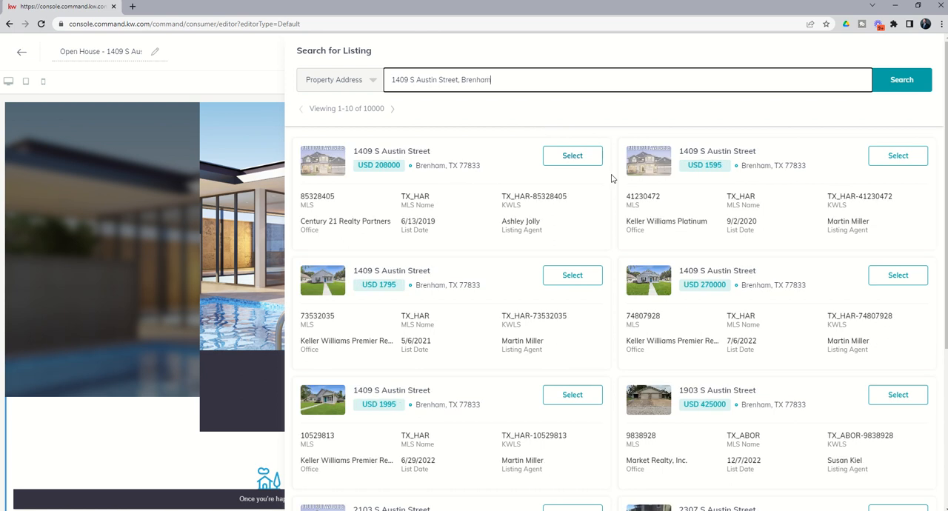
click(909, 276)
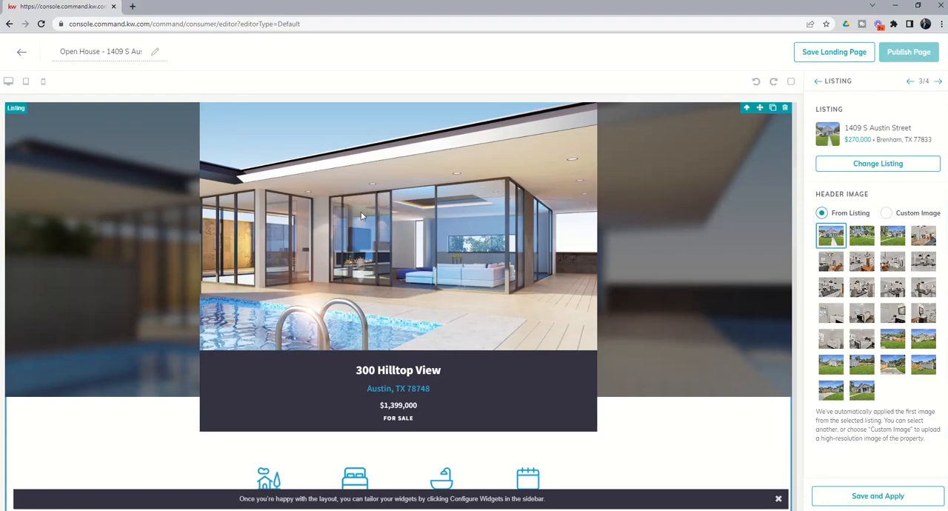
click(857, 498)
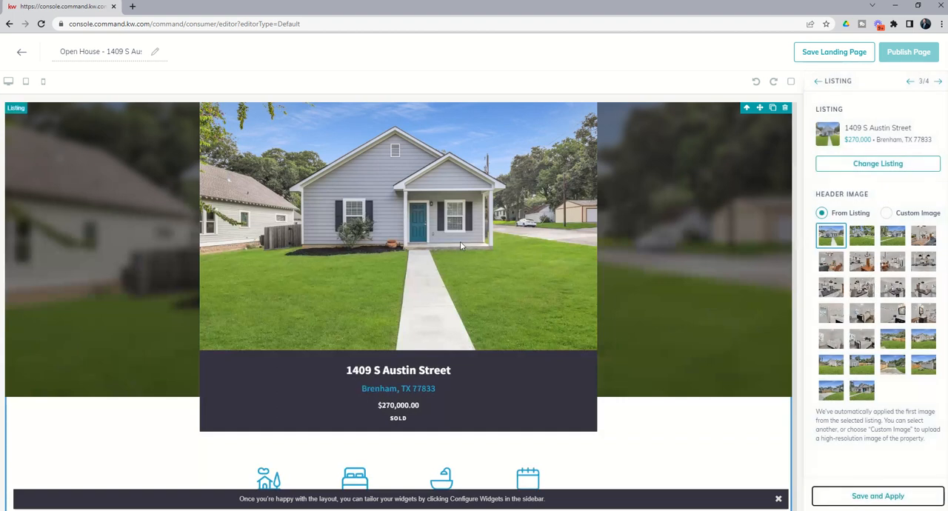
Apply the legal footer settings and return to the widget list
click(937, 81)
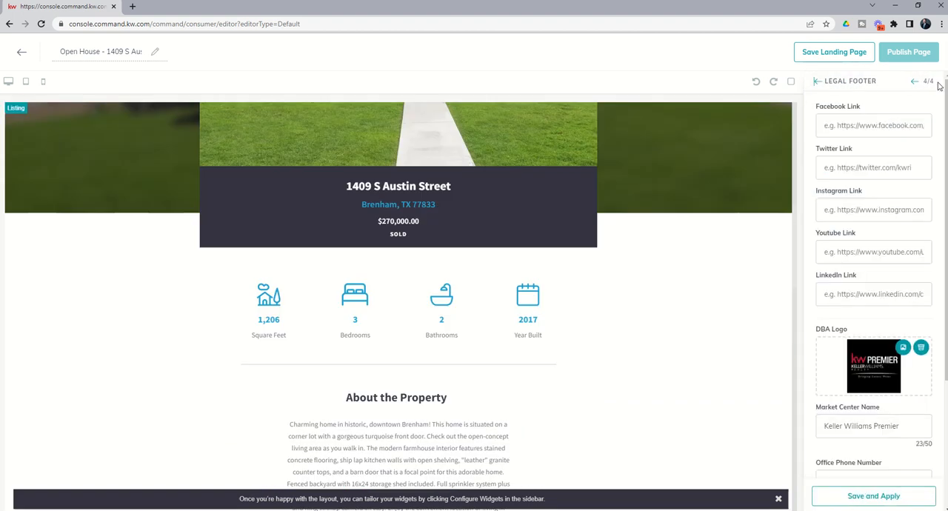
click(879, 500)
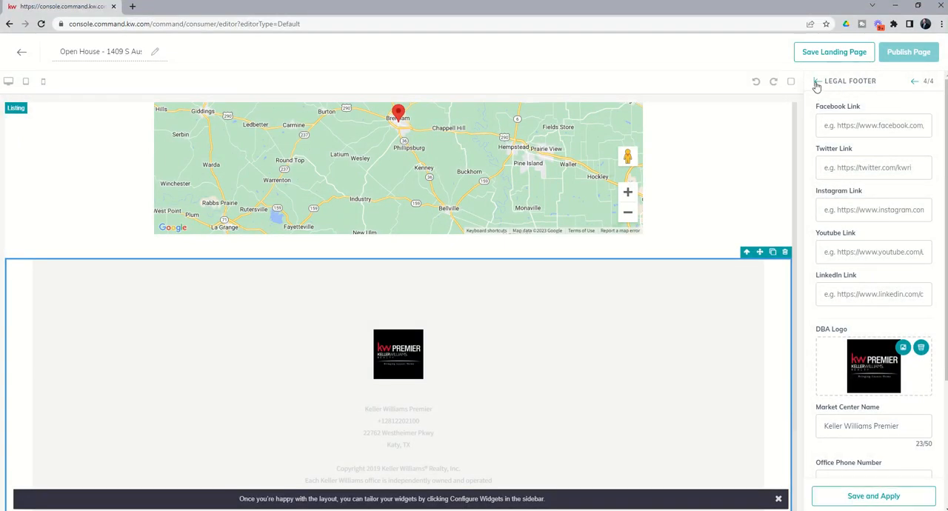
double_click(815, 81)
Re-enter the branded header's welcome text
click(936, 138)
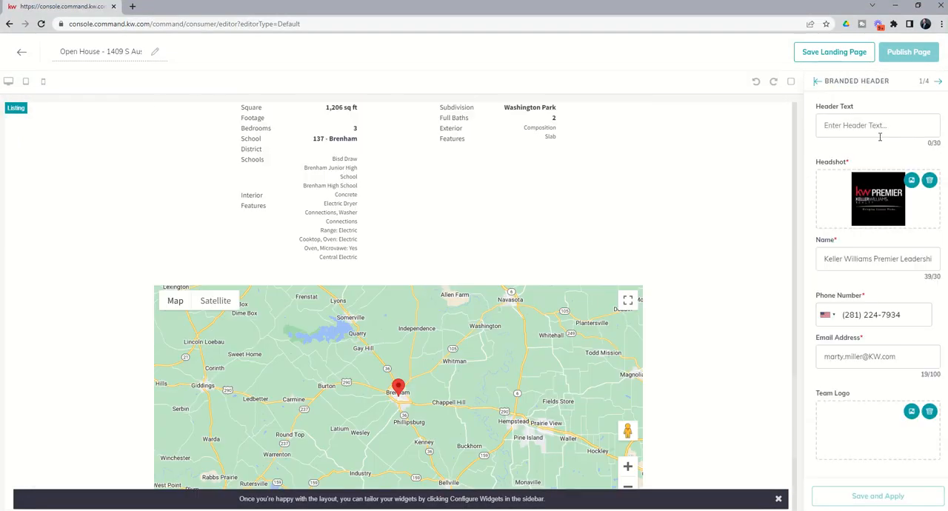
click(883, 125)
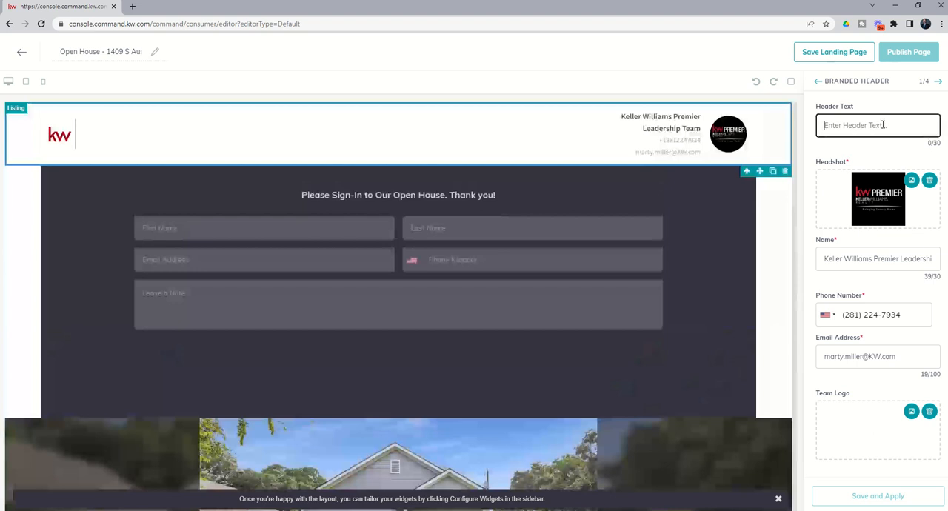
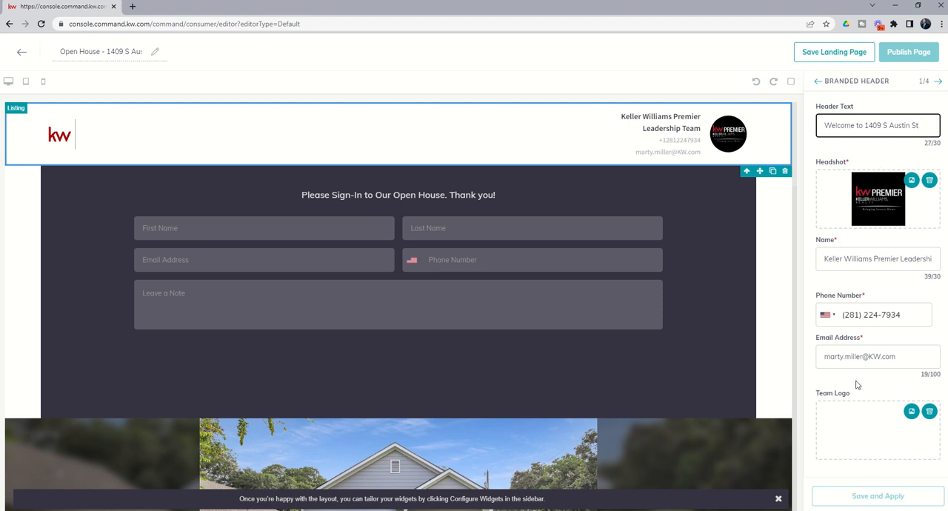
click(929, 414)
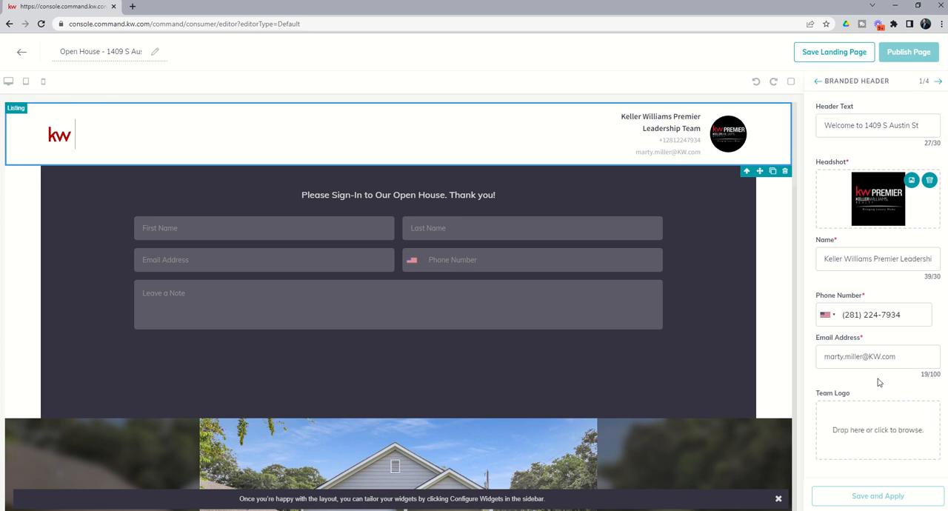
Shorten the header name from Keller Williams to KW Premier Leadership Team and apply it
click(900, 314)
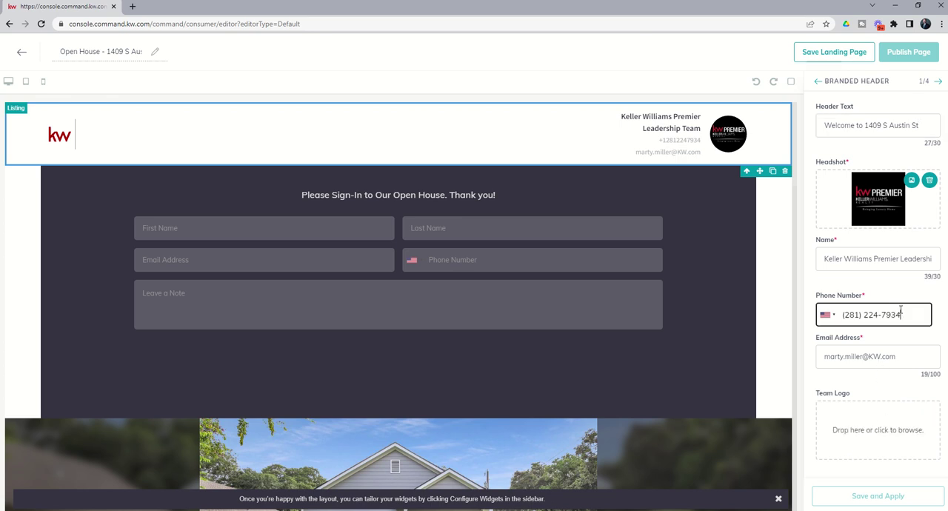
click(901, 257)
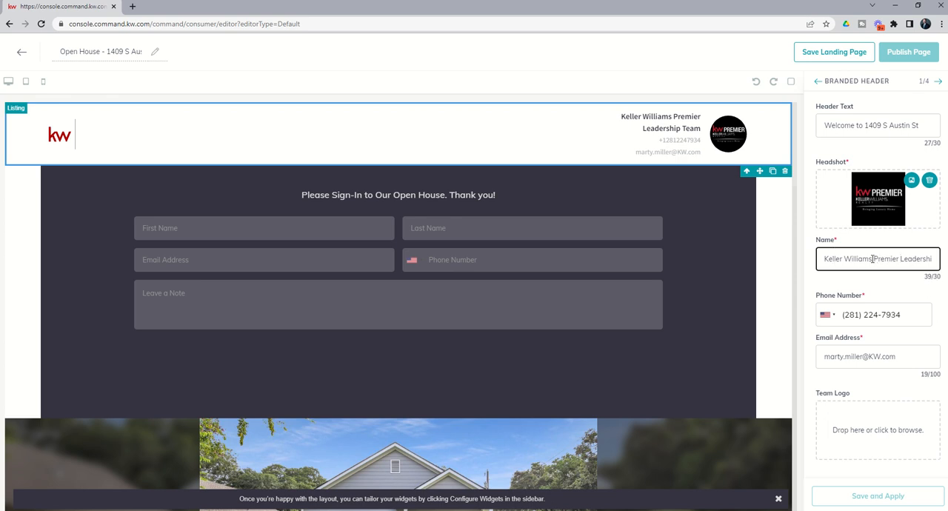
drag(873, 258, 807, 263)
text(KW)
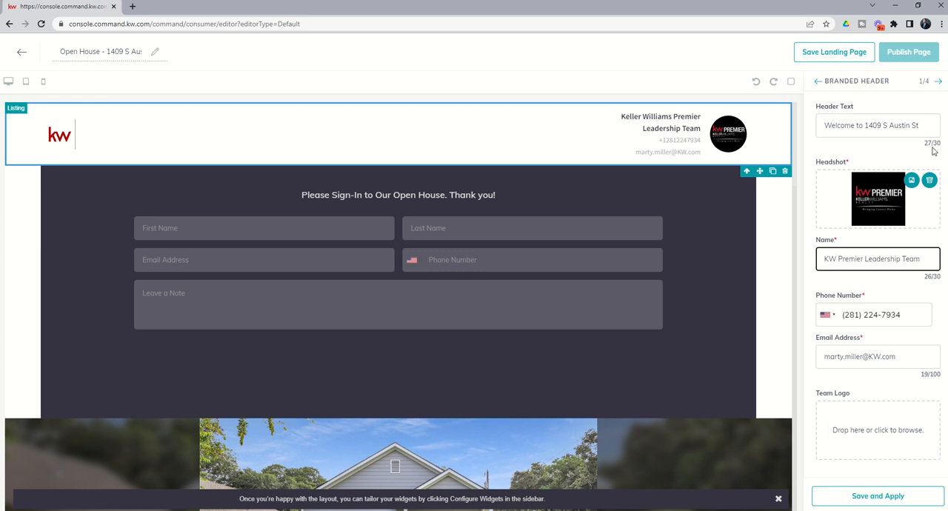
click(879, 502)
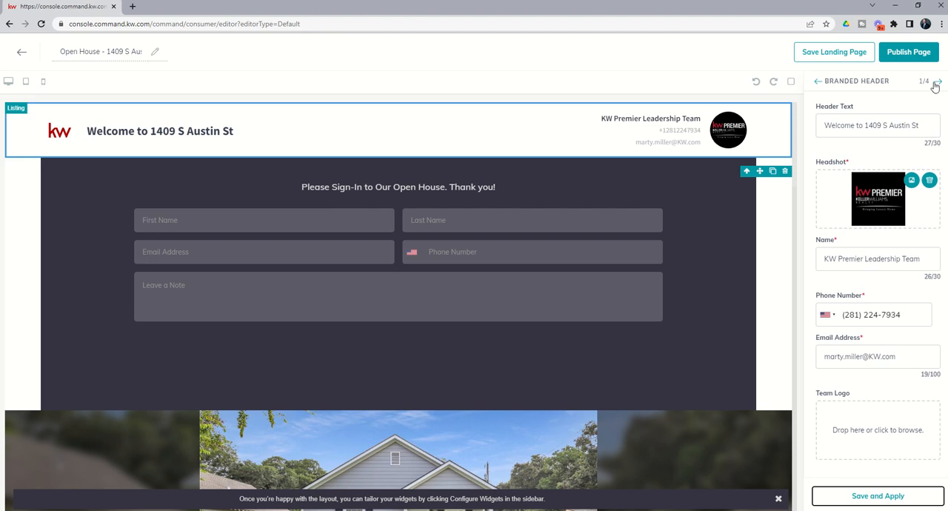
Publish the updated landing page and show the landing pages list
click(937, 82)
click(937, 82)
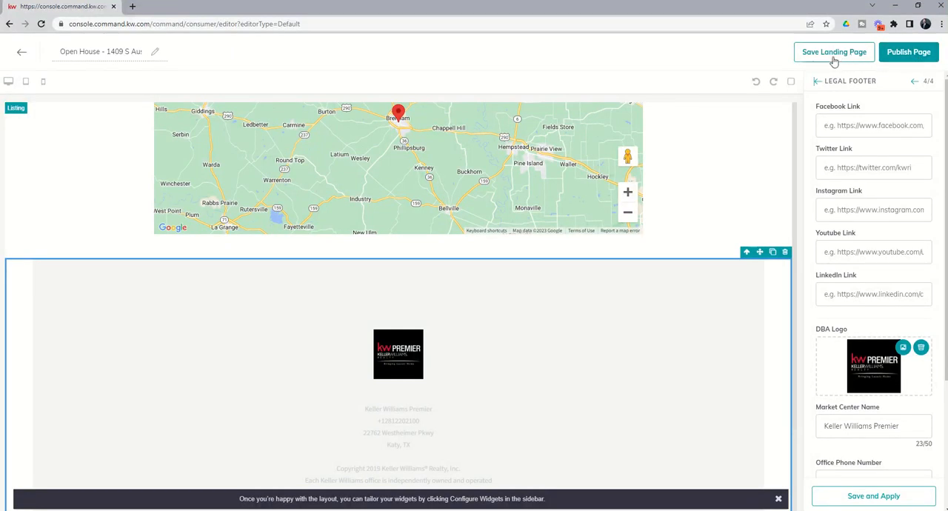
click(909, 60)
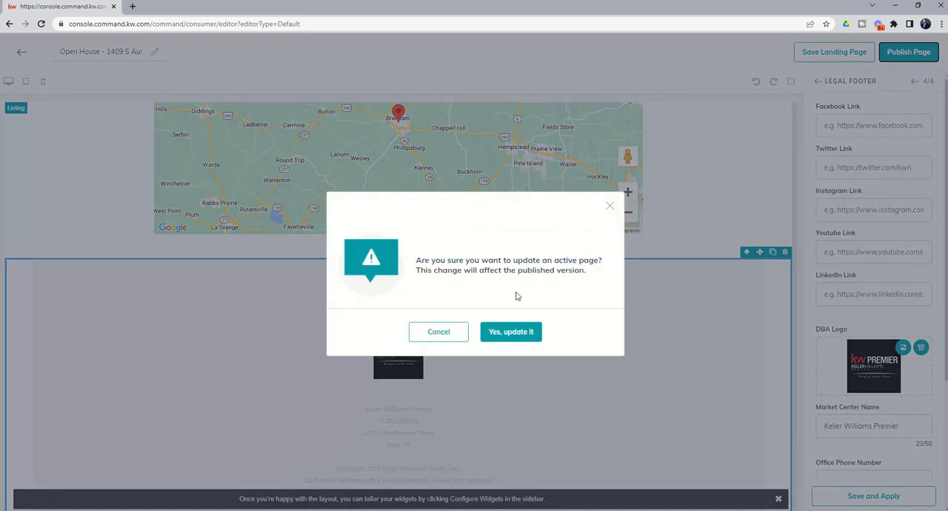
click(510, 332)
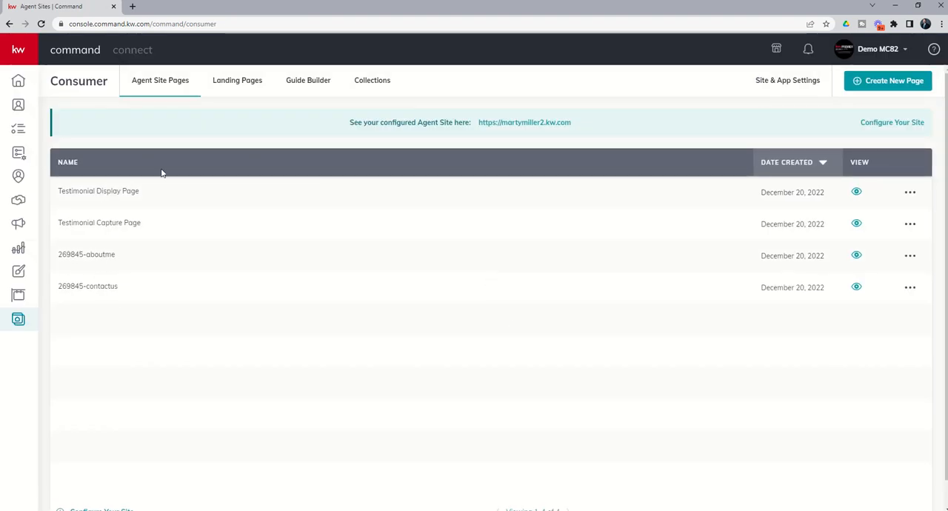
click(238, 81)
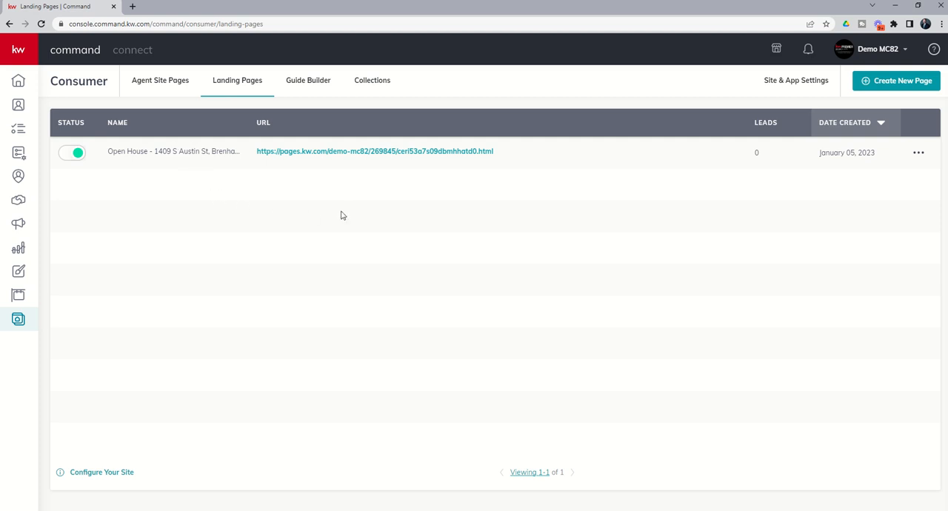
Submit a test visitor's name, email, phone and note through the live sign-in form
click(384, 152)
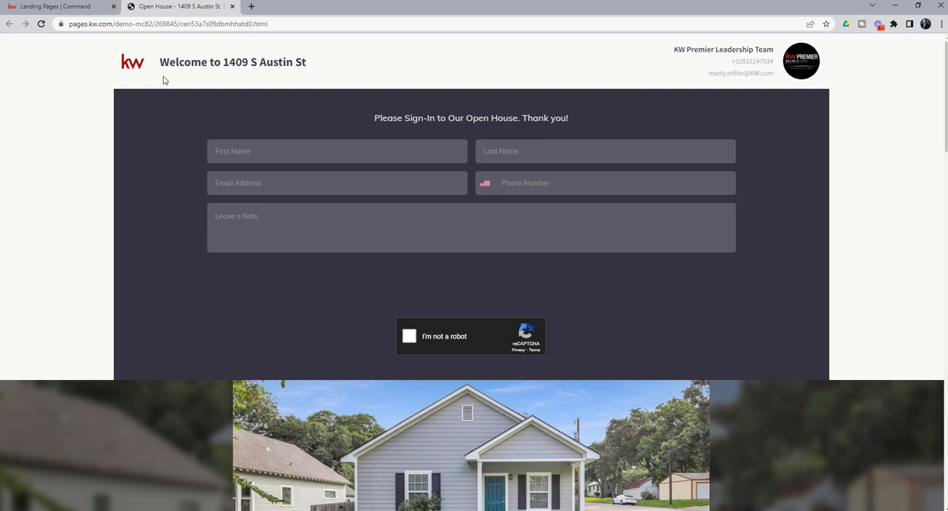
click(244, 154)
text(Tom)
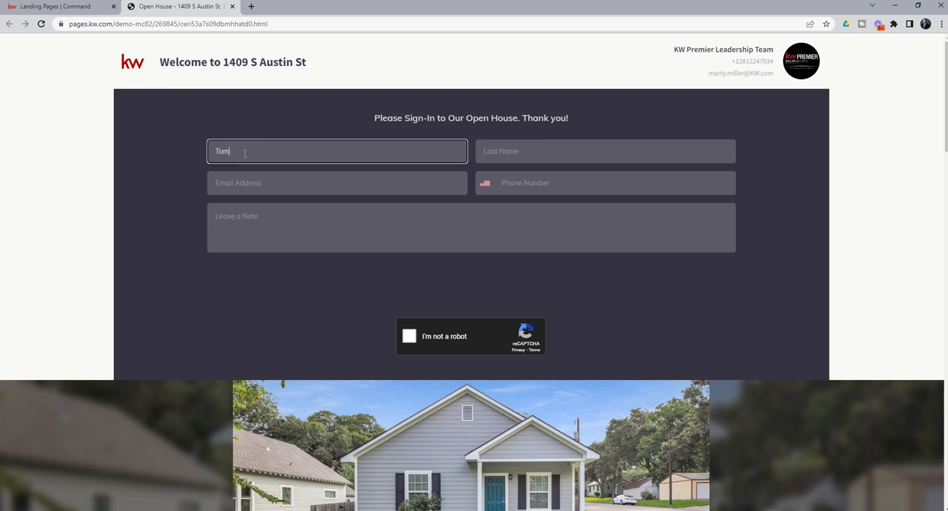
key(Tab)
text(Cruise)
key(Tab)
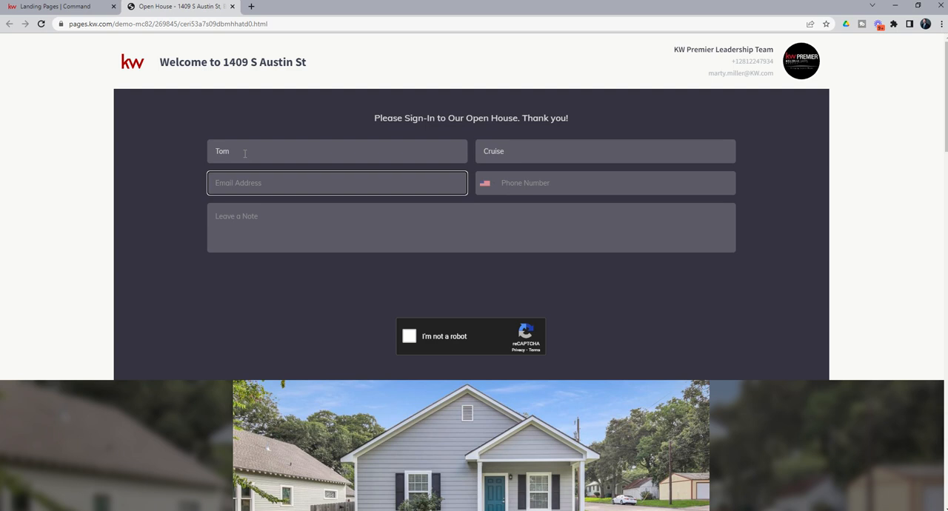
key(Tab)
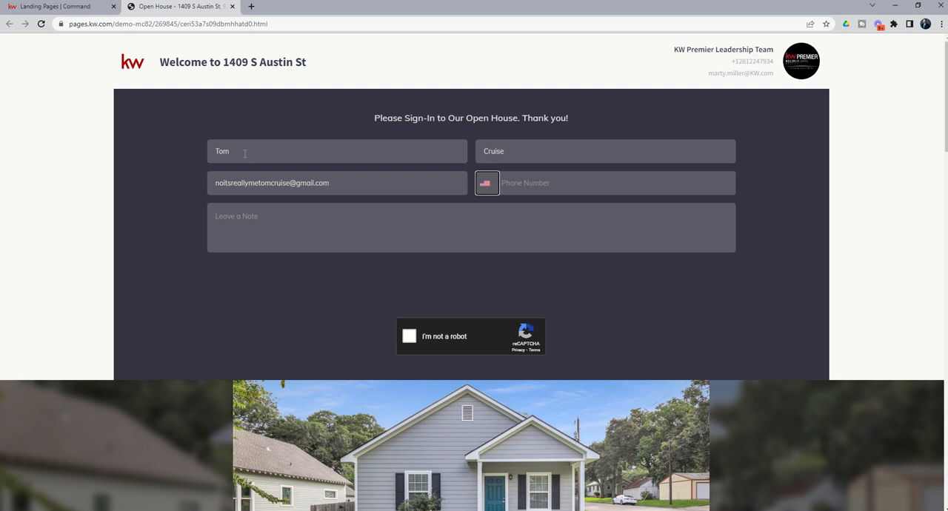
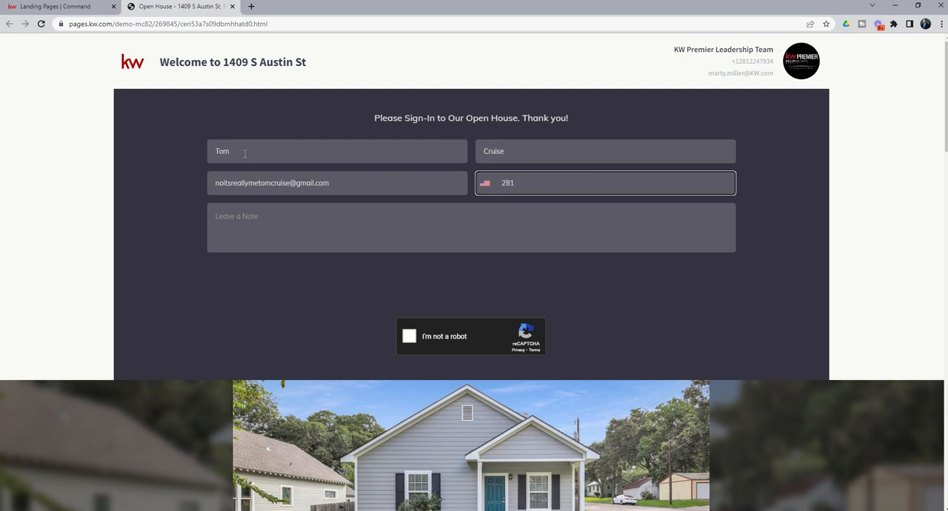
key(Tab)
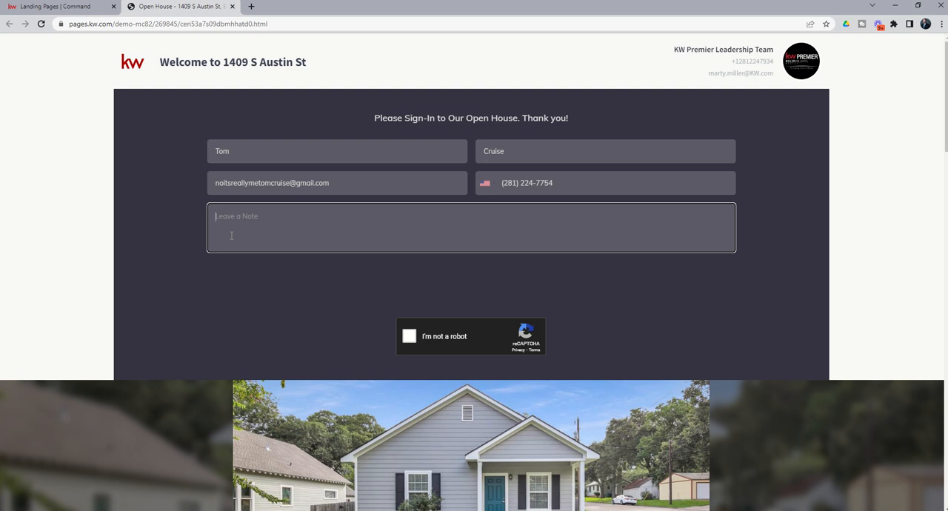
text(I like this house.)
click(408, 336)
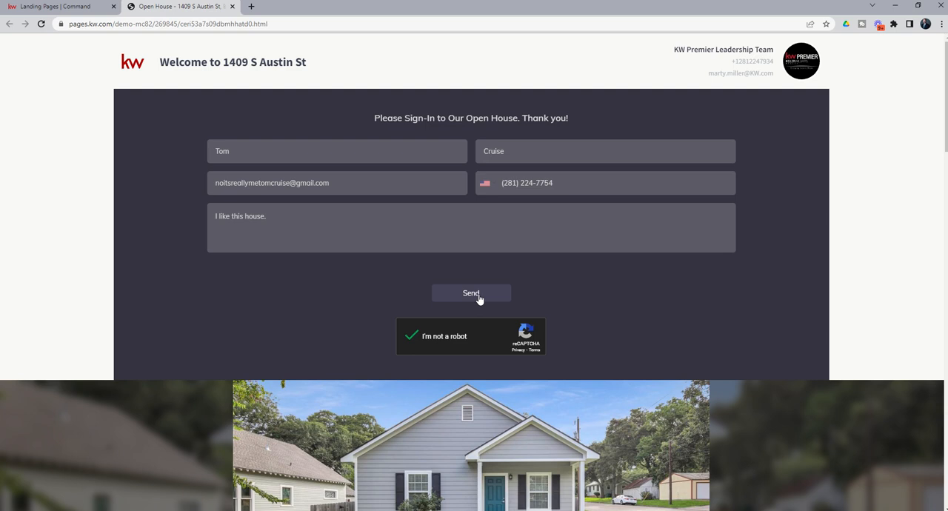
click(478, 297)
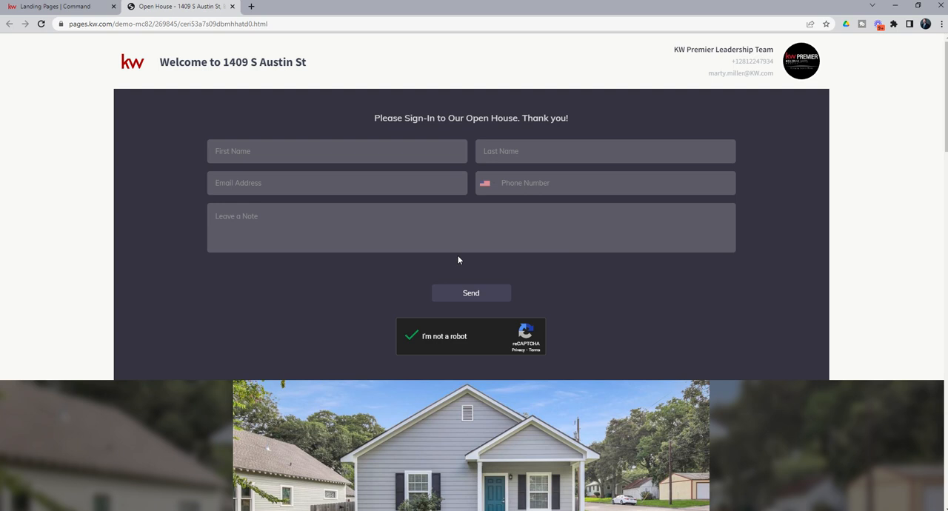
Refresh the landing pages list and open the new lead's contact record from notifications
click(91, 10)
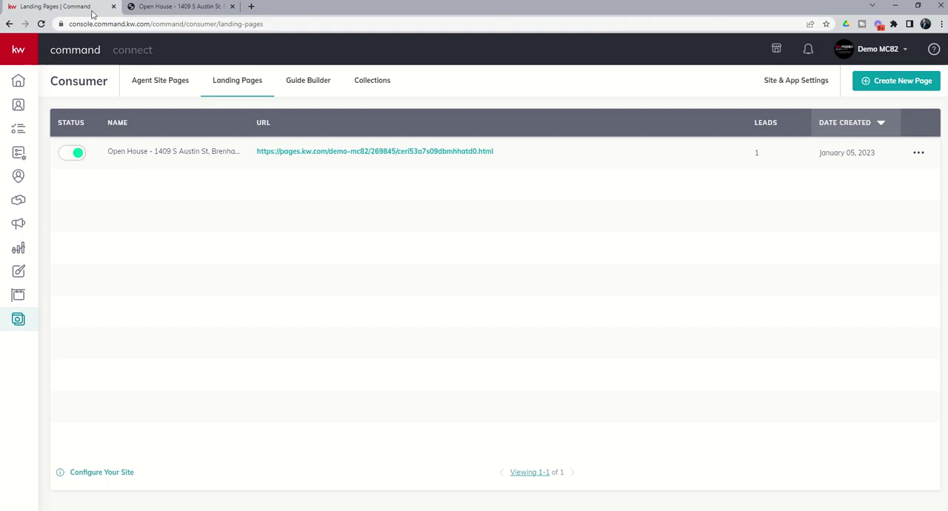
click(41, 24)
click(808, 50)
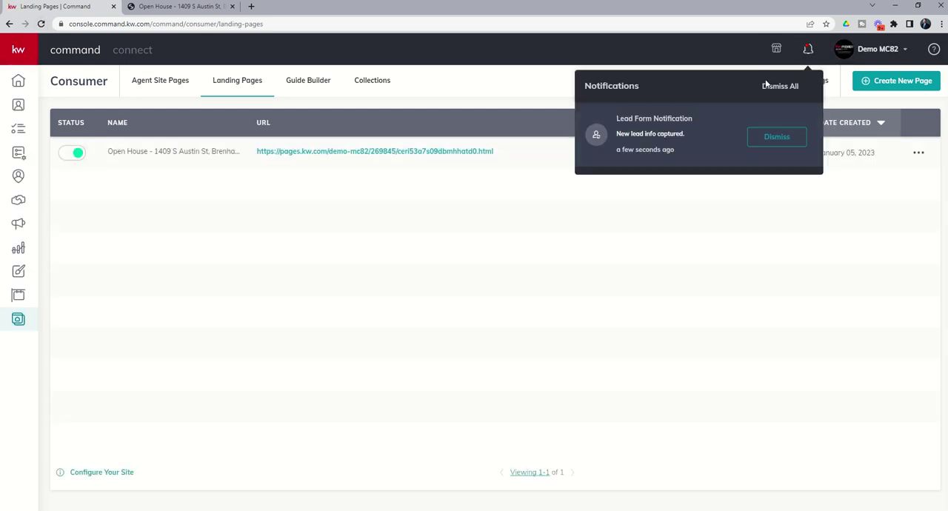
click(644, 138)
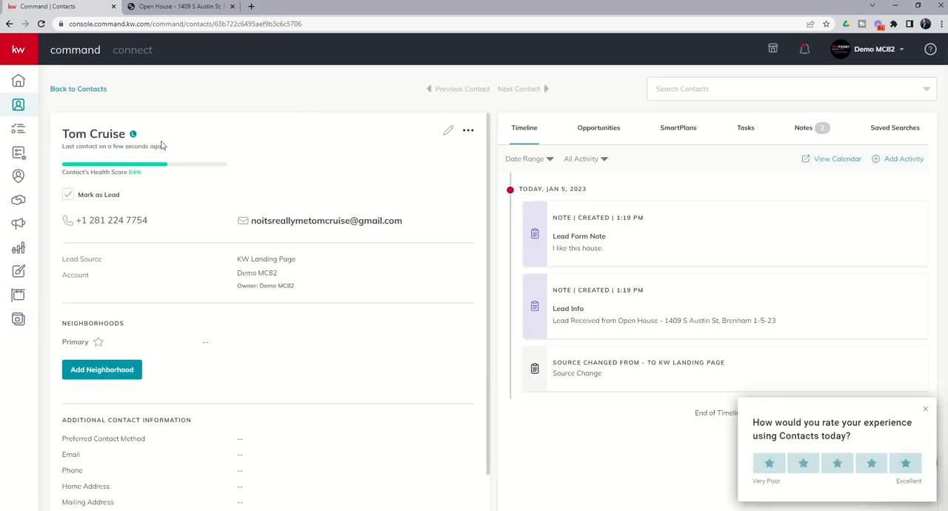
click(925, 412)
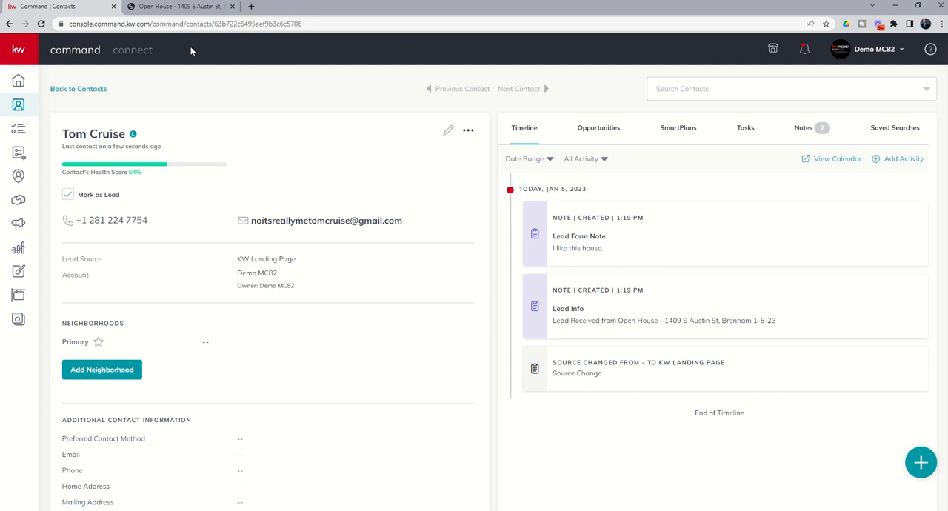
click(191, 7)
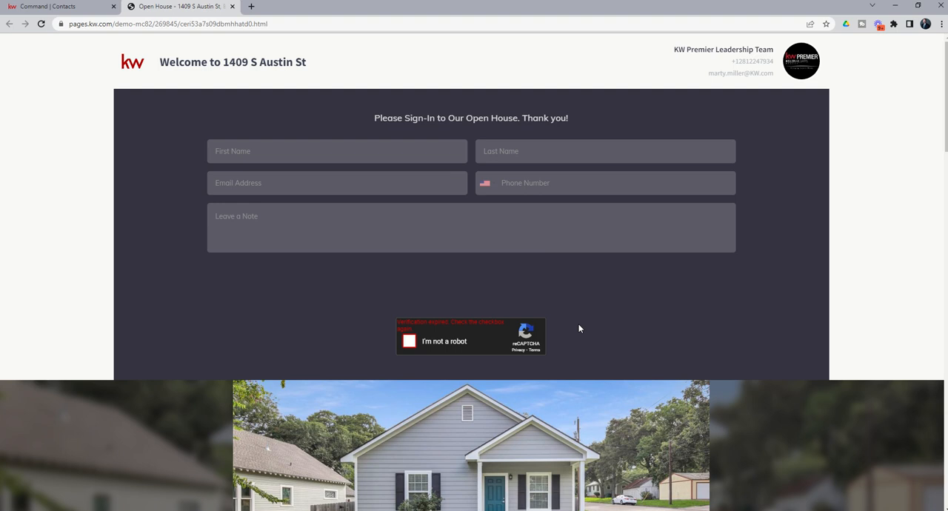
click(68, 9)
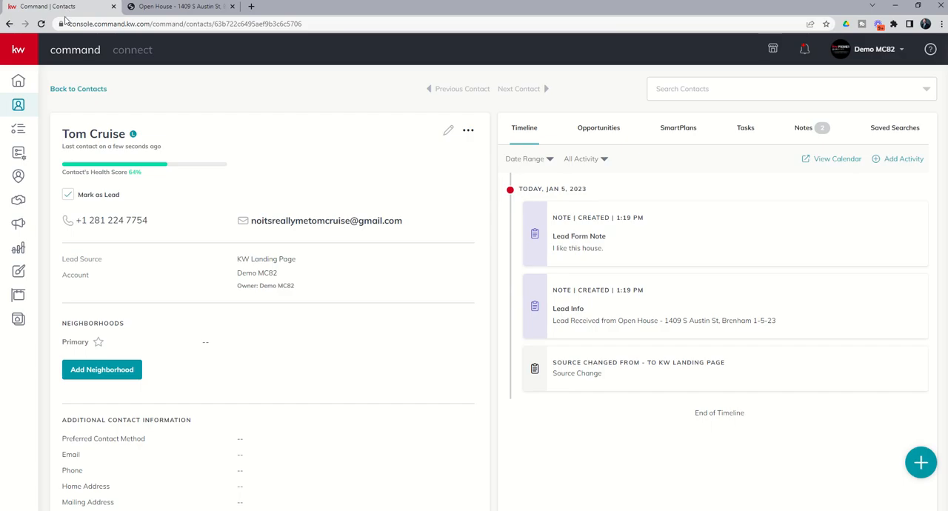